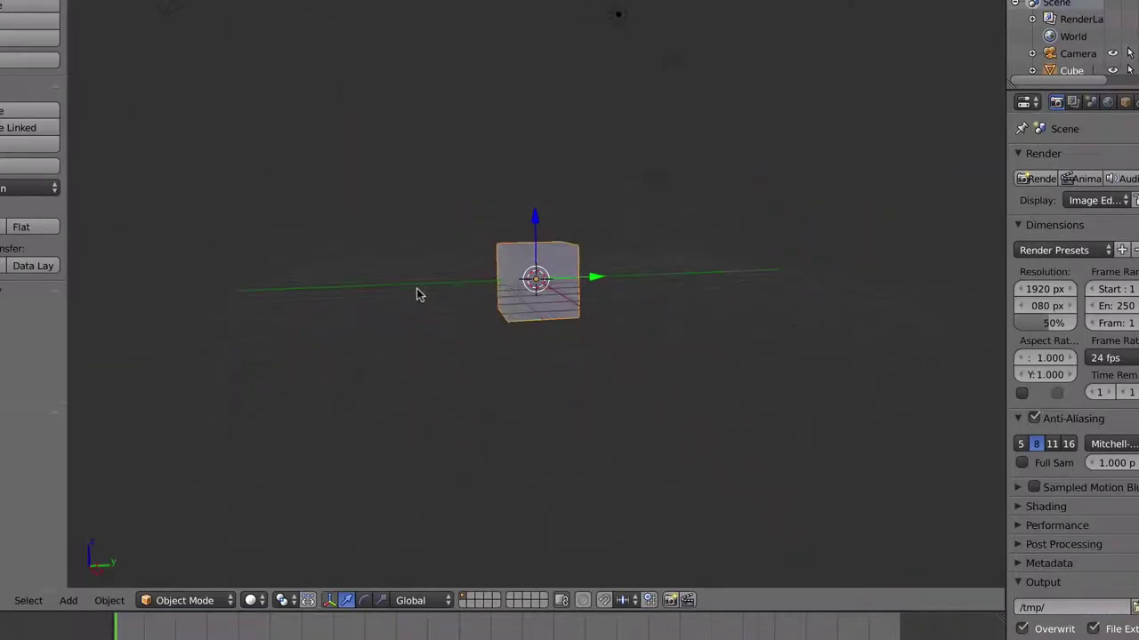
- Orbit the viewport to look at the default cube straight on from the front
{"action": "middle_click_drag", "start_coordinate": [419, 295], "coordinate": [406, 287]}
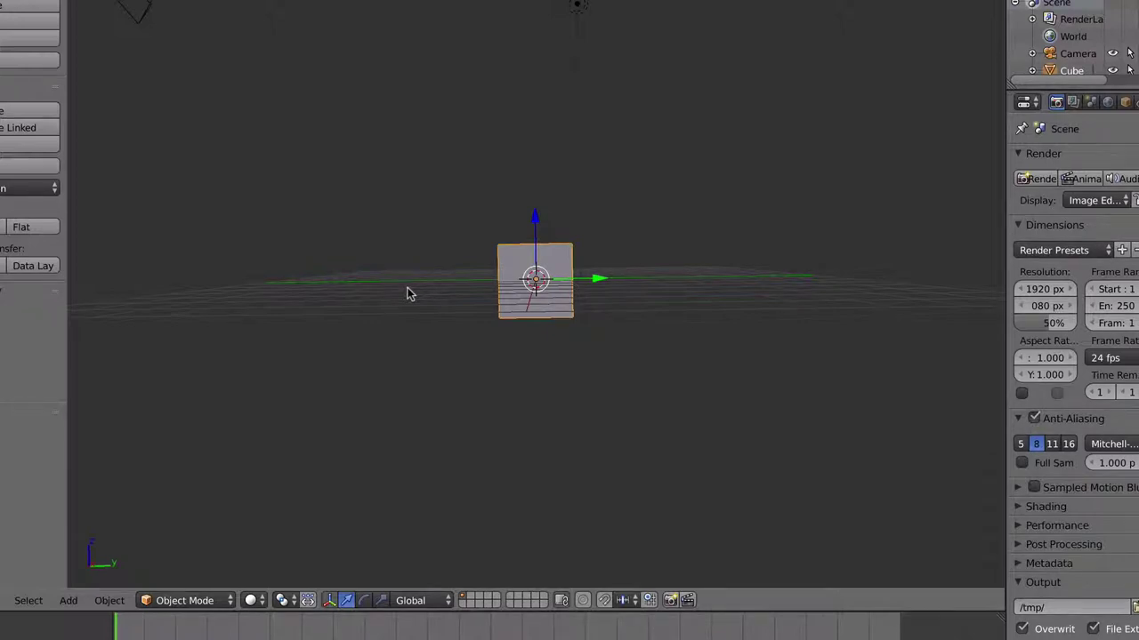
- From an elevated view, place the 3D cursor on the grid to the cube's right front
{"action": "middle_click_drag", "start_coordinate": [407, 293], "coordinate": [435, 315]}
{"action": "left_click", "coordinate": [428, 317]}
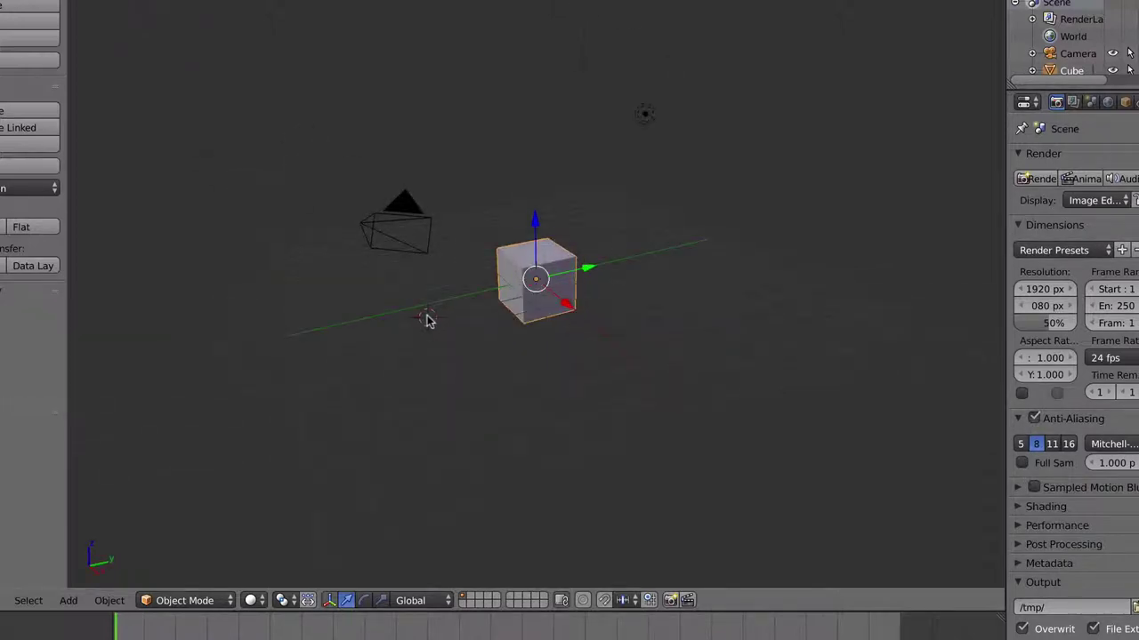
{"action": "left_click", "coordinate": [500, 371]}
{"action": "left_click", "coordinate": [647, 315]}
{"action": "mouse_move", "coordinate": [468, 360]}
{"action": "middle_mouse_down"}
{"action": "mouse_move", "coordinate": [440, 324]}
{"action": "mouse_move", "coordinate": [437, 343]}
{"action": "mouse_move", "coordinate": [480, 359]}
{"action": "mouse_move", "coordinate": [459, 350]}
{"action": "middle_mouse_up"}
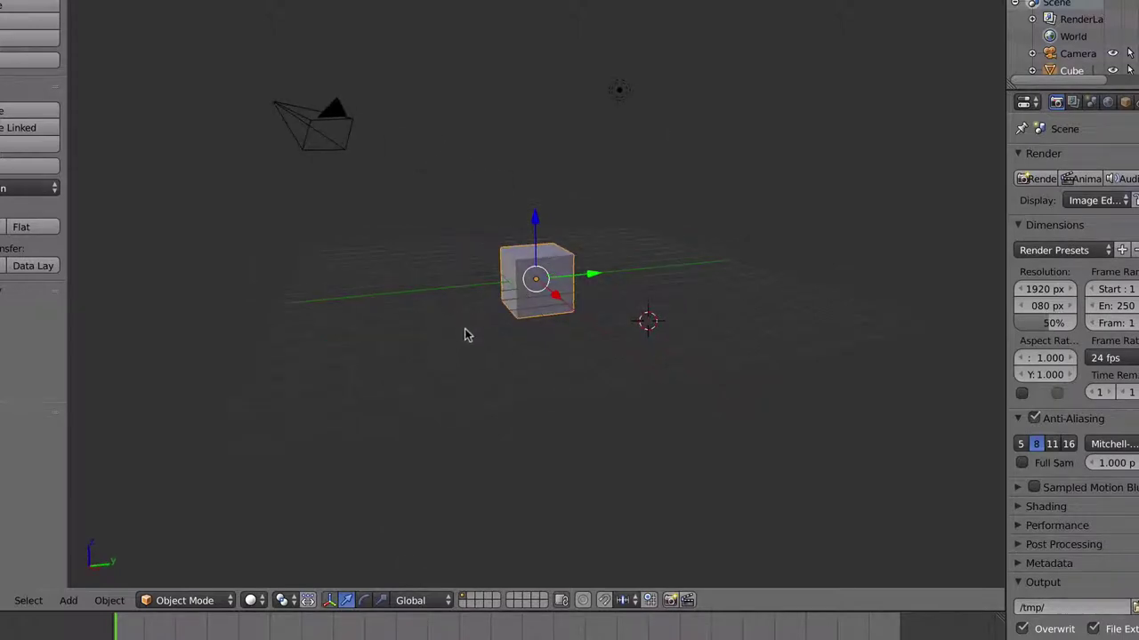
{"action": "mouse_move", "coordinate": [481, 344]}
{"action": "middle_mouse_down"}
{"action": "mouse_move", "coordinate": [460, 325]}
{"action": "mouse_move", "coordinate": [486, 356]}
{"action": "middle_mouse_up"}
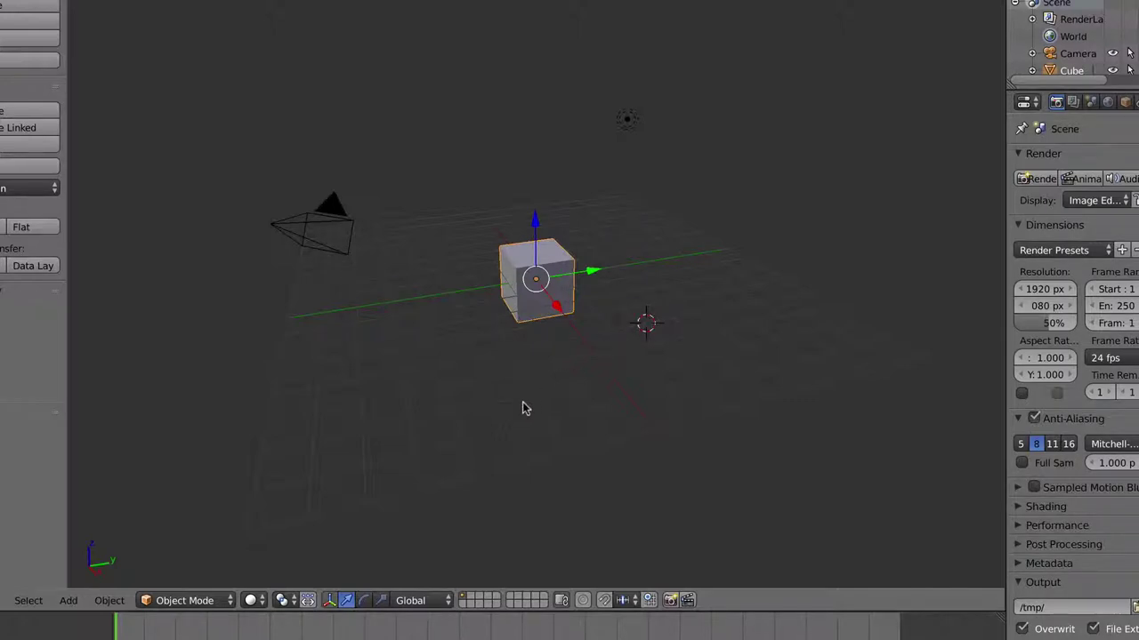
- Add a new cube mesh at the 3D cursor beside the original
{"action": "left_click", "coordinate": [70, 601]}
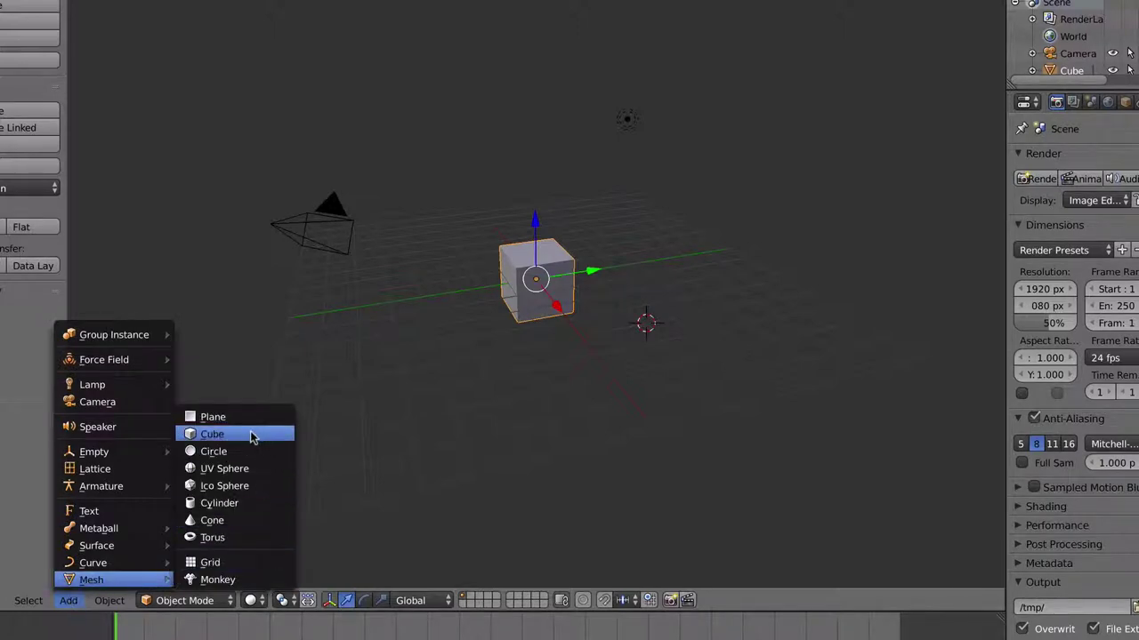
{"action": "left_click", "coordinate": [254, 437]}
{"action": "mouse_move", "coordinate": [644, 347]}
{"action": "middle_mouse_down"}
{"action": "mouse_move", "coordinate": [586, 329]}
{"action": "mouse_move", "coordinate": [590, 338]}
{"action": "mouse_move", "coordinate": [537, 356]}
{"action": "mouse_move", "coordinate": [538, 380]}
{"action": "mouse_move", "coordinate": [621, 359]}
{"action": "mouse_move", "coordinate": [608, 358]}
{"action": "mouse_move", "coordinate": [611, 301]}
{"action": "mouse_move", "coordinate": [603, 323]}
{"action": "mouse_move", "coordinate": [629, 344]}
{"action": "middle_mouse_up"}
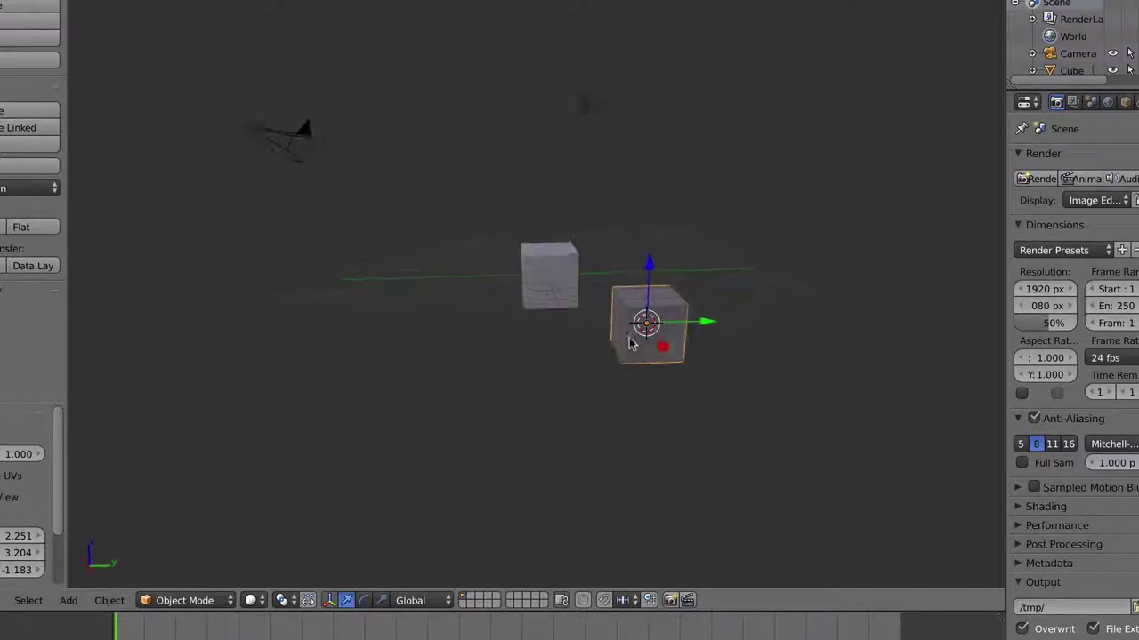
- Raise the new cube slightly along the Z axis
{"action": "left_click_drag", "start_coordinate": [656, 269], "coordinate": [656, 250]}
{"action": "left_click", "coordinate": [656, 250]}
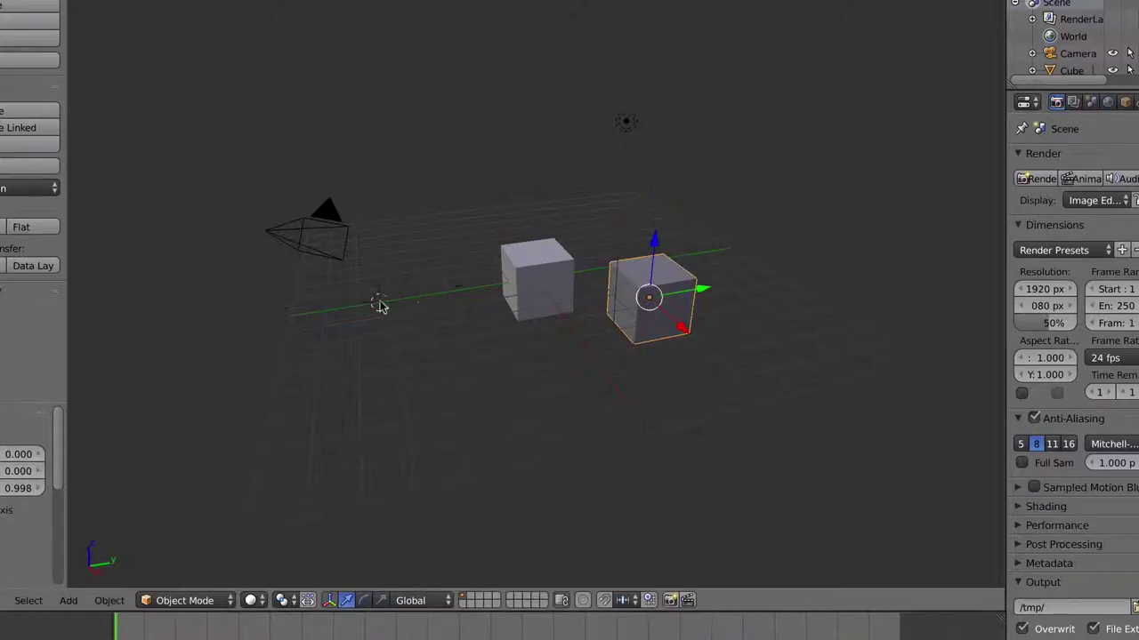
{"action": "mouse_move", "coordinate": [449, 335]}
{"action": "middle_mouse_down"}
{"action": "mouse_move", "coordinate": [453, 300]}
{"action": "mouse_move", "coordinate": [463, 340]}
{"action": "mouse_move", "coordinate": [438, 317]}
{"action": "middle_mouse_up"}
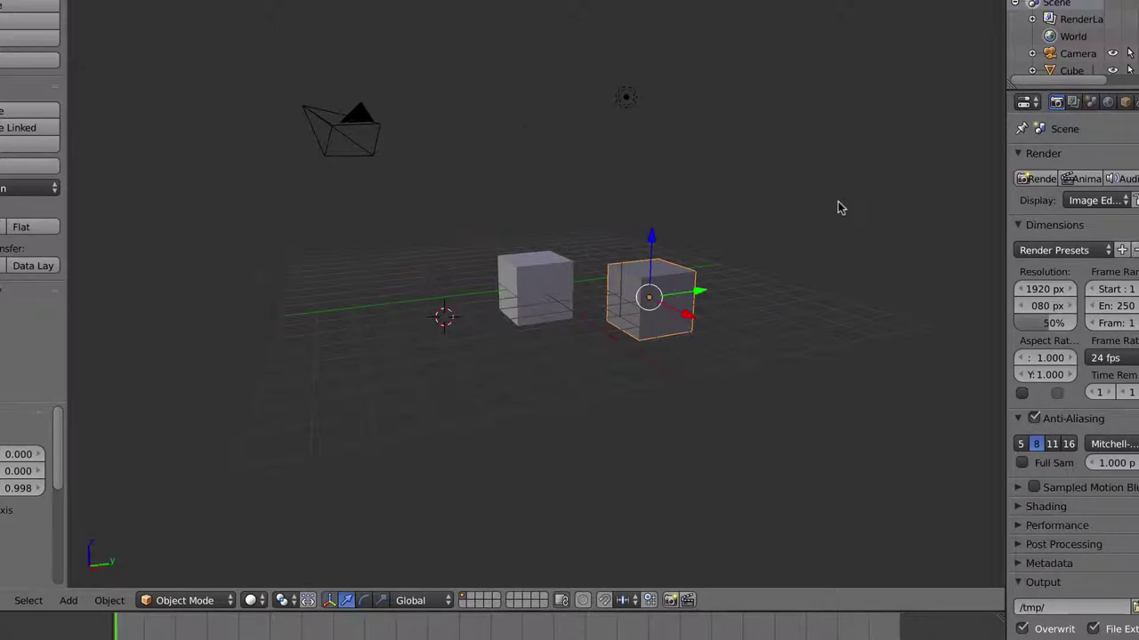
- Show the N sidebar and set the 3D cursor's X location to 2
{"action": "key", "text": "n"}
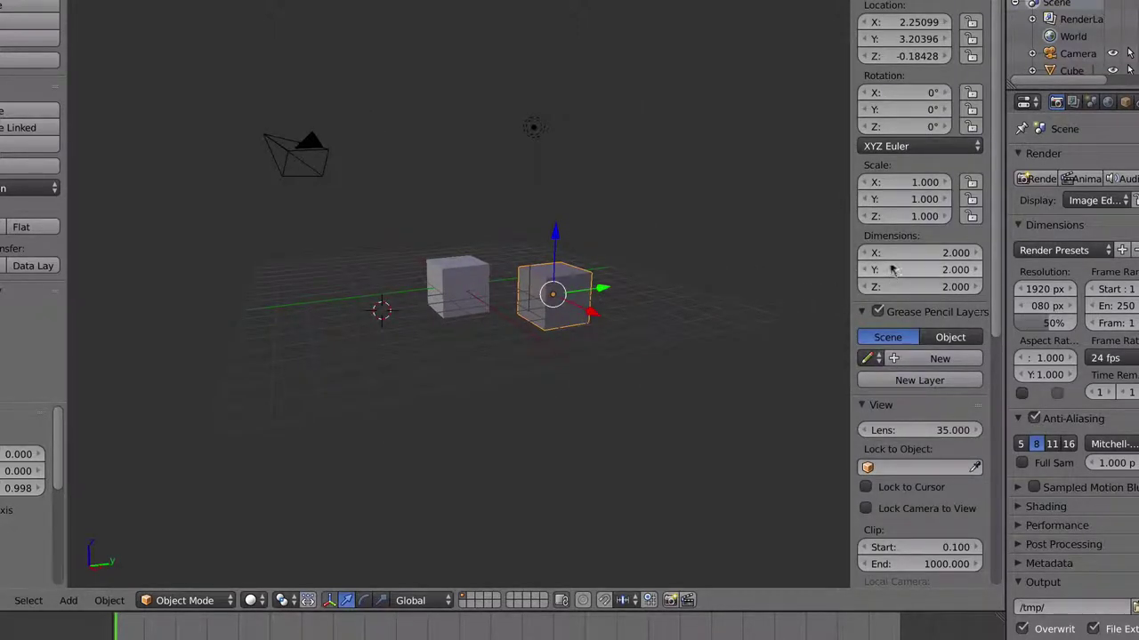
{"action": "scroll", "coordinate": [992, 267], "scroll_direction": "down", "scroll_amount": 3}
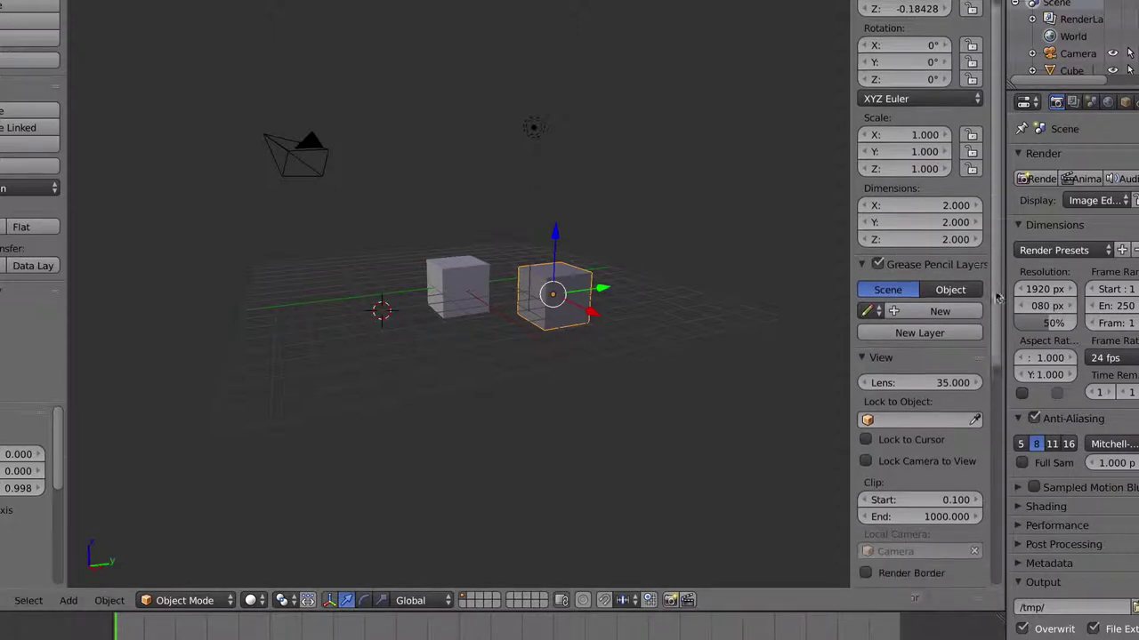
{"action": "scroll", "coordinate": [989, 328], "scroll_direction": "down", "scroll_amount": 5}
{"action": "scroll", "coordinate": [989, 327], "scroll_direction": "down", "scroll_amount": 4}
{"action": "scroll", "coordinate": [989, 328], "scroll_direction": "down", "scroll_amount": 1}
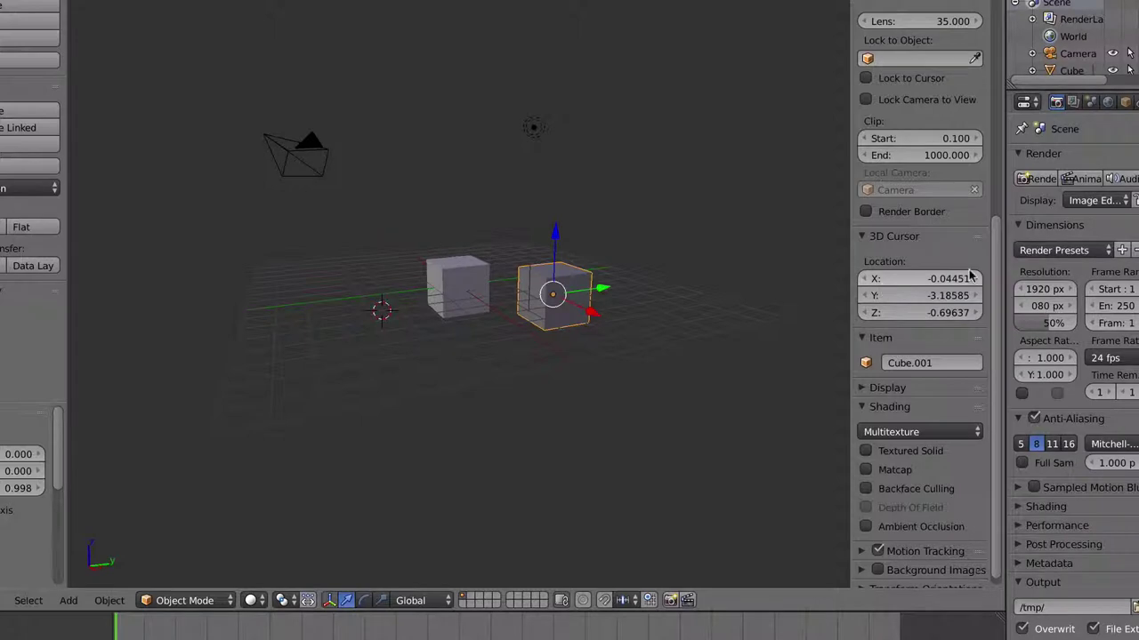
{"action": "left_click", "coordinate": [923, 279]}
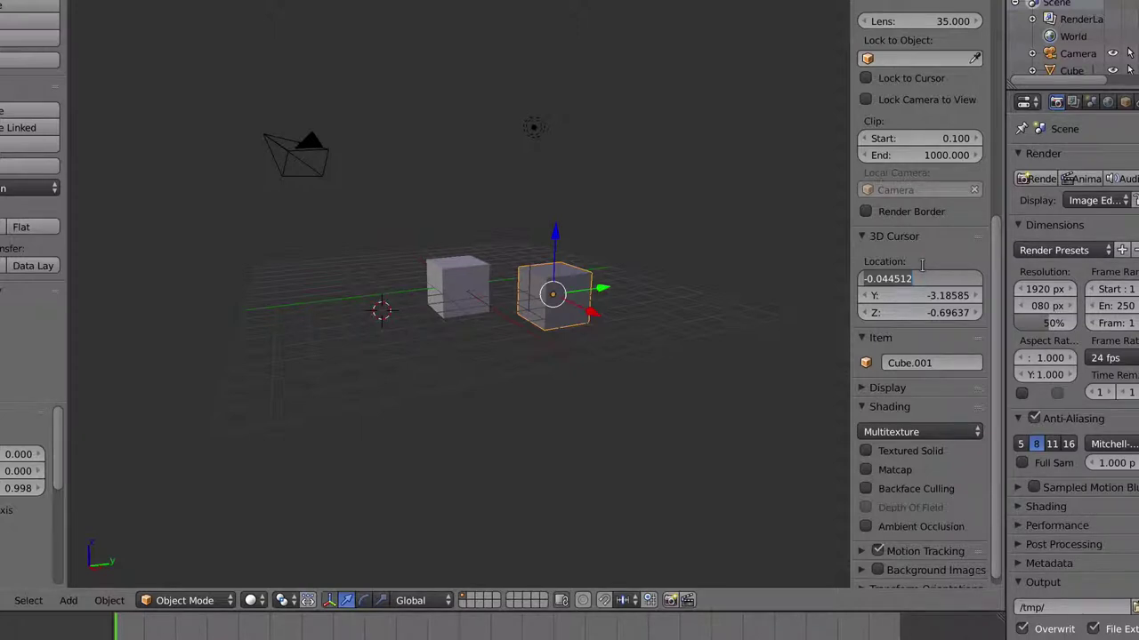
{"action": "type", "text": "2"}
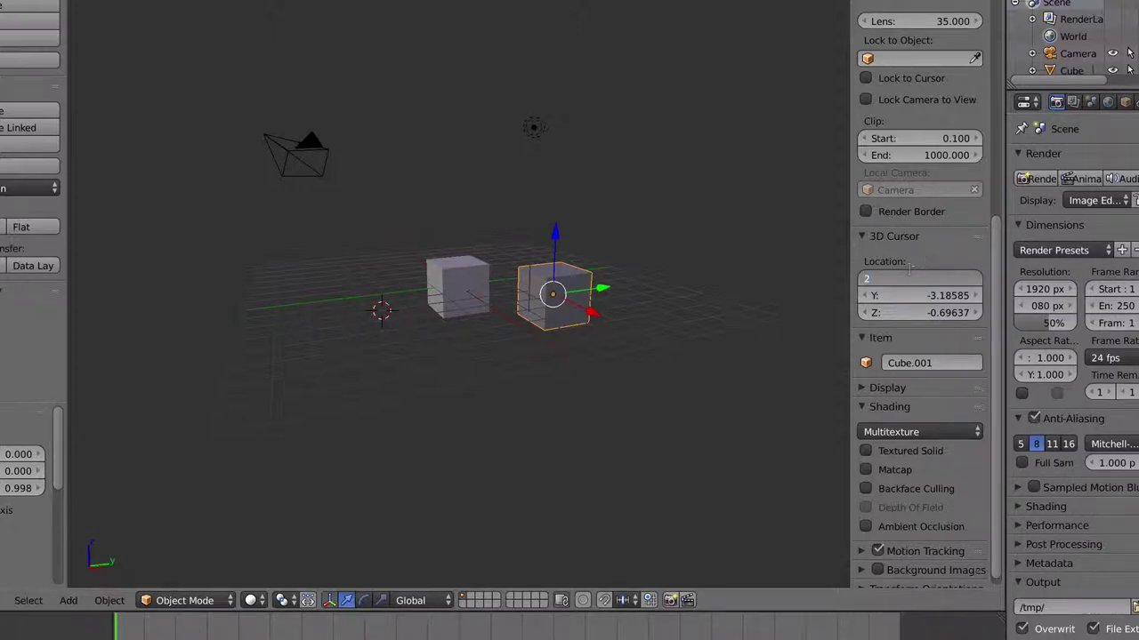
{"action": "key", "text": "Return"}
- Set the 3D cursor's Y location to 5 and Z to 1
{"action": "left_click", "coordinate": [921, 299]}
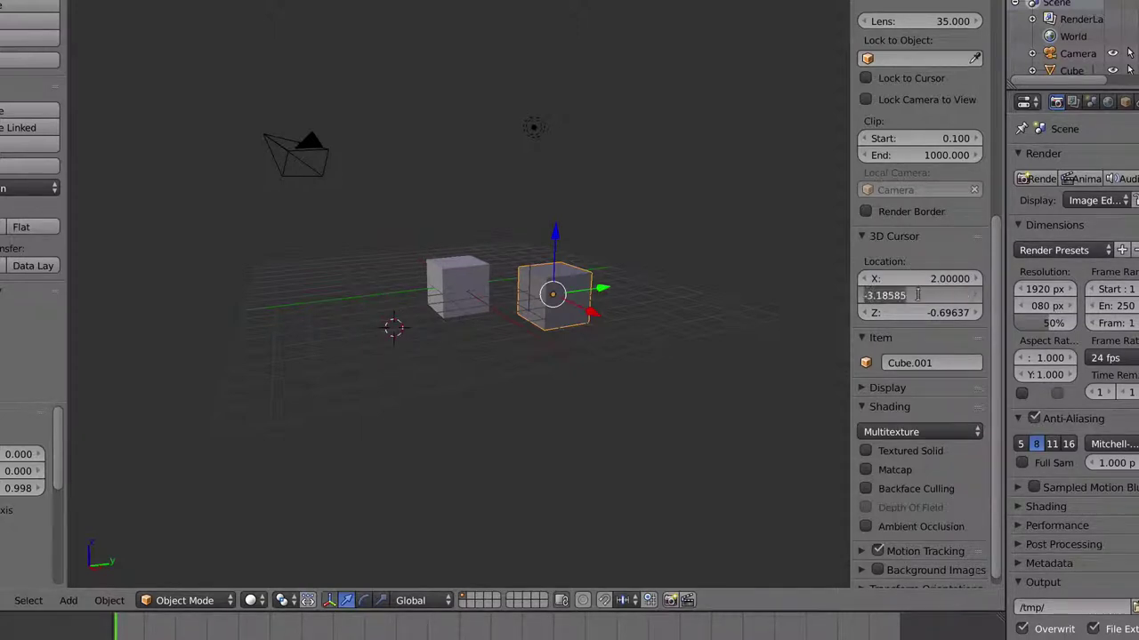
{"action": "type", "text": "5"}
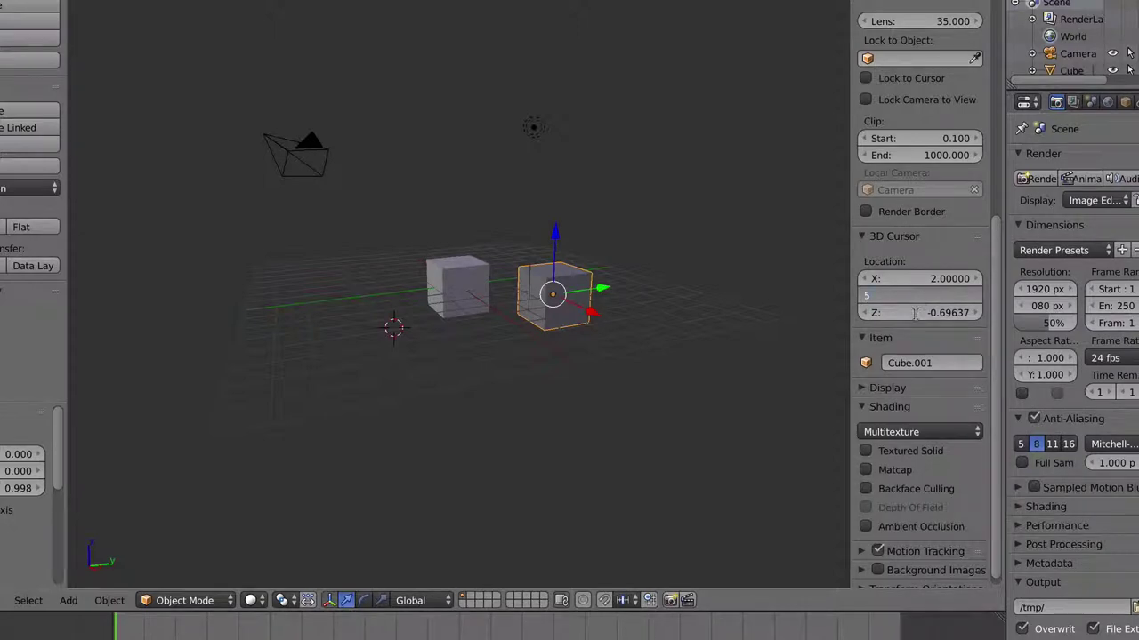
{"action": "key", "text": "Return"}
{"action": "left_click", "coordinate": [916, 313]}
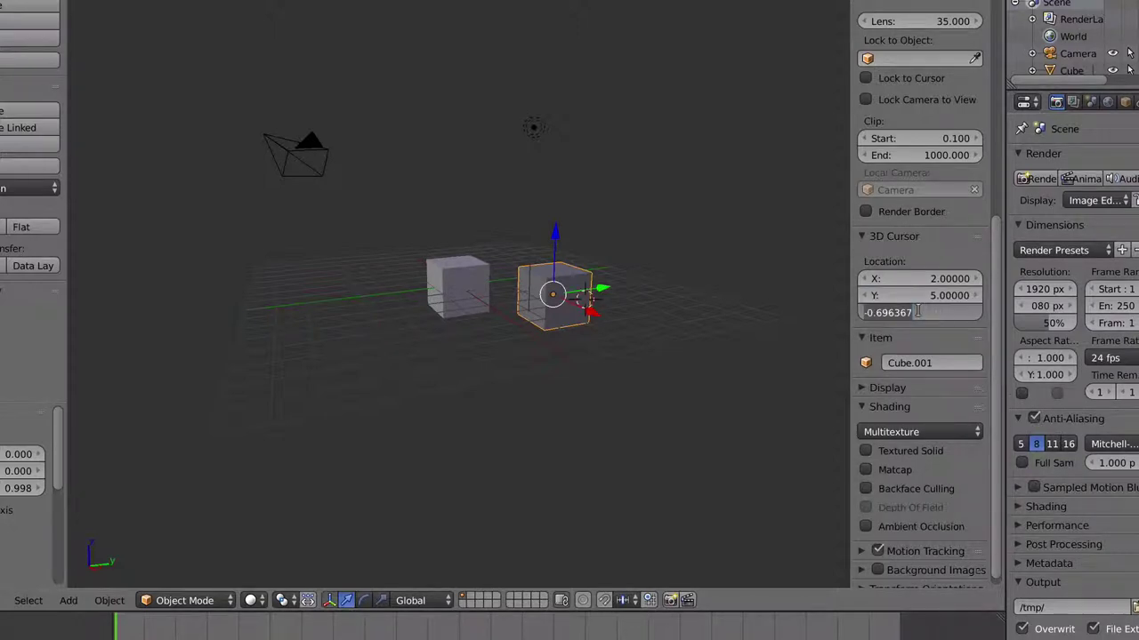
{"action": "type", "text": "1"}
{"action": "key", "text": "Return"}
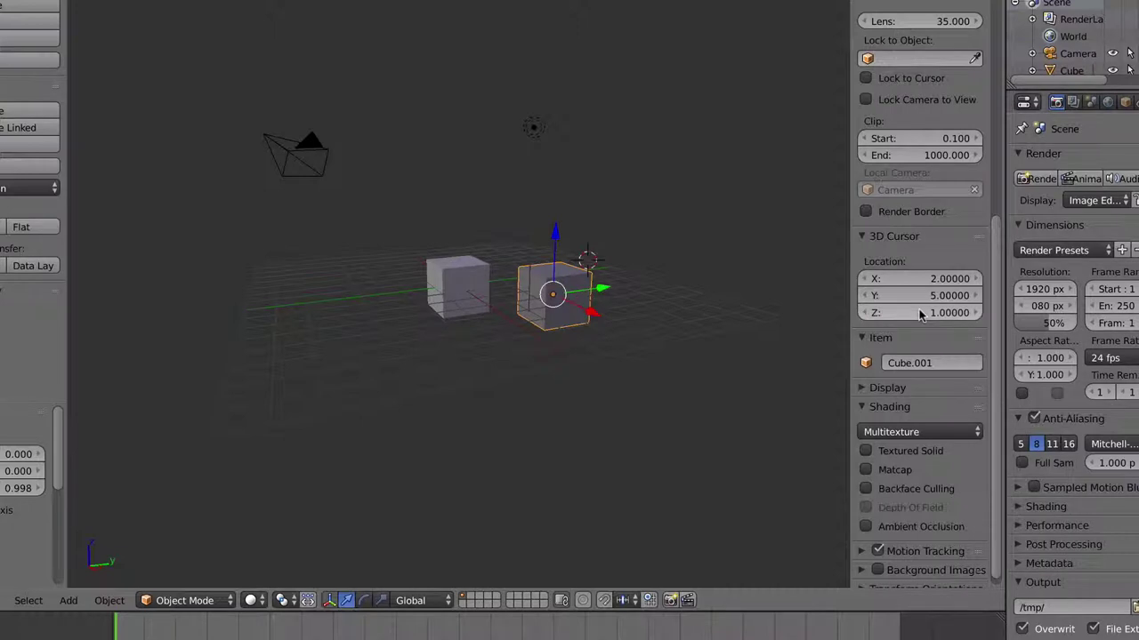
{"action": "mouse_move", "coordinate": [697, 394]}
{"action": "middle_mouse_down"}
{"action": "mouse_move", "coordinate": [605, 462]}
{"action": "mouse_move", "coordinate": [692, 406]}
{"action": "middle_mouse_up"}
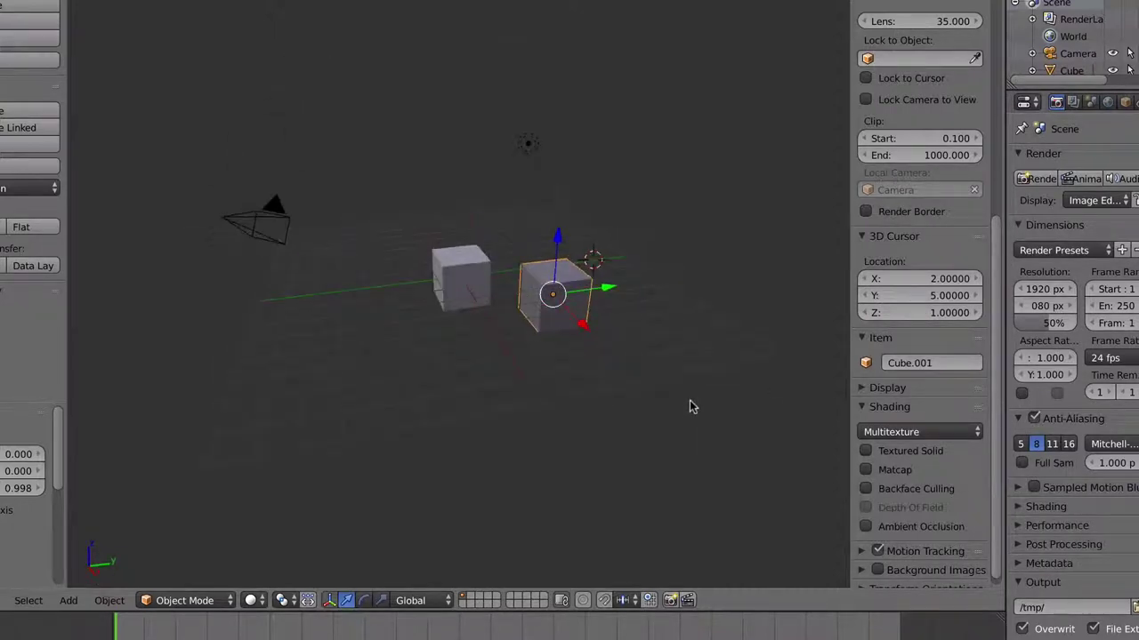
- Add a third cube at the 3D cursor, then change the cursor's X to -2
{"action": "left_click", "coordinate": [71, 602]}
{"action": "mouse_move", "coordinate": [92, 580]}
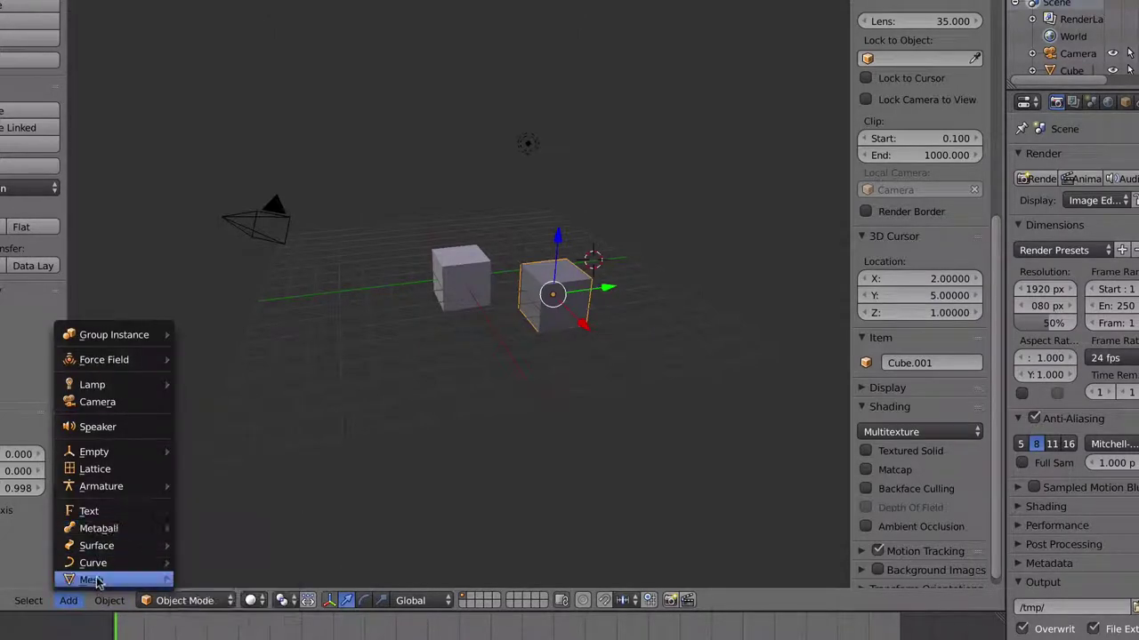
{"action": "left_click", "coordinate": [233, 436]}
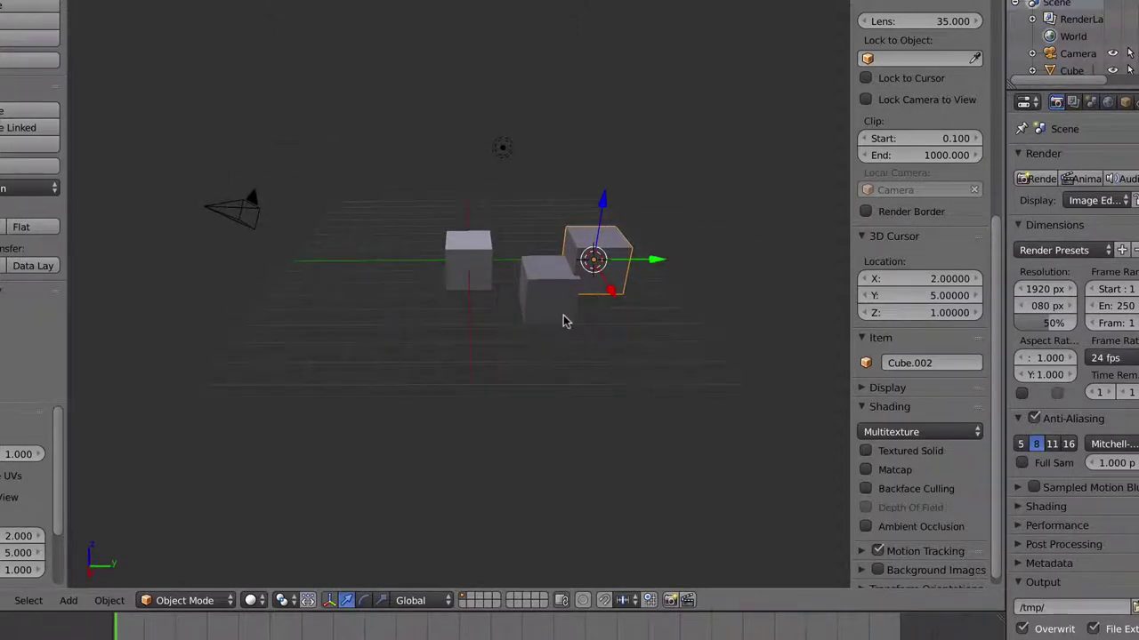
{"action": "left_click", "coordinate": [905, 278]}
{"action": "type", "text": "-2"}
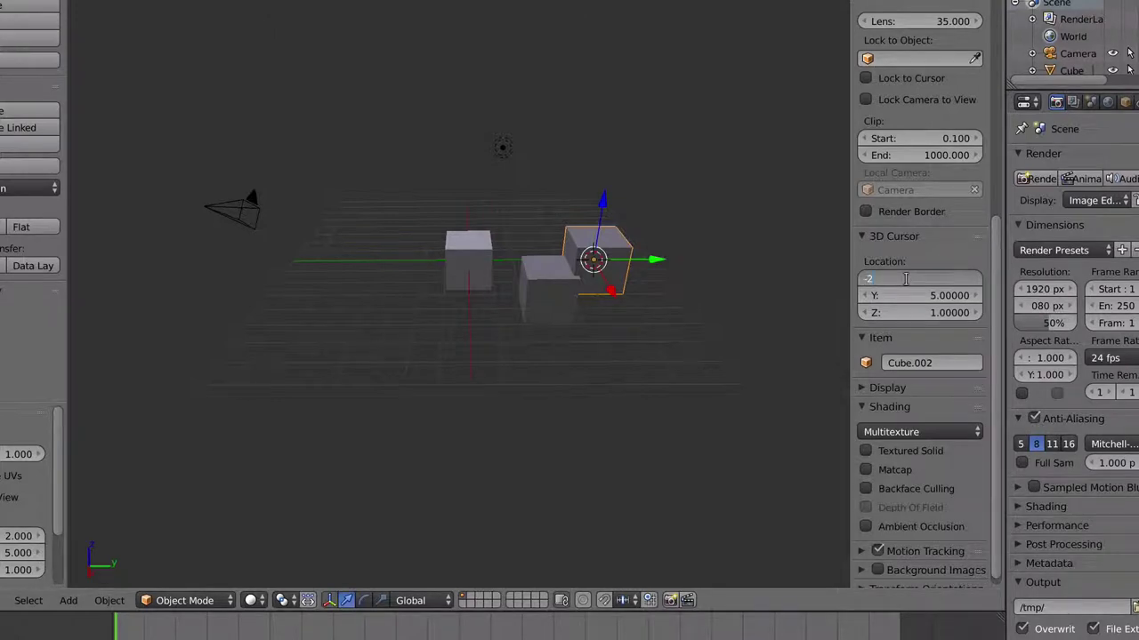
{"action": "key", "text": "Return"}
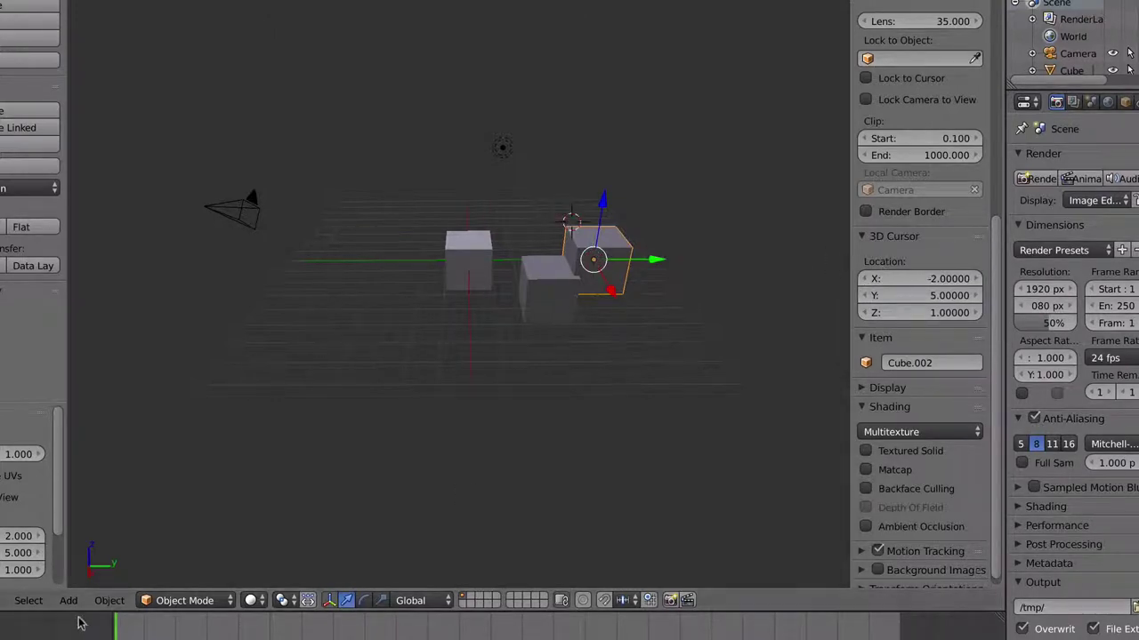
{"action": "left_click", "coordinate": [69, 601]}
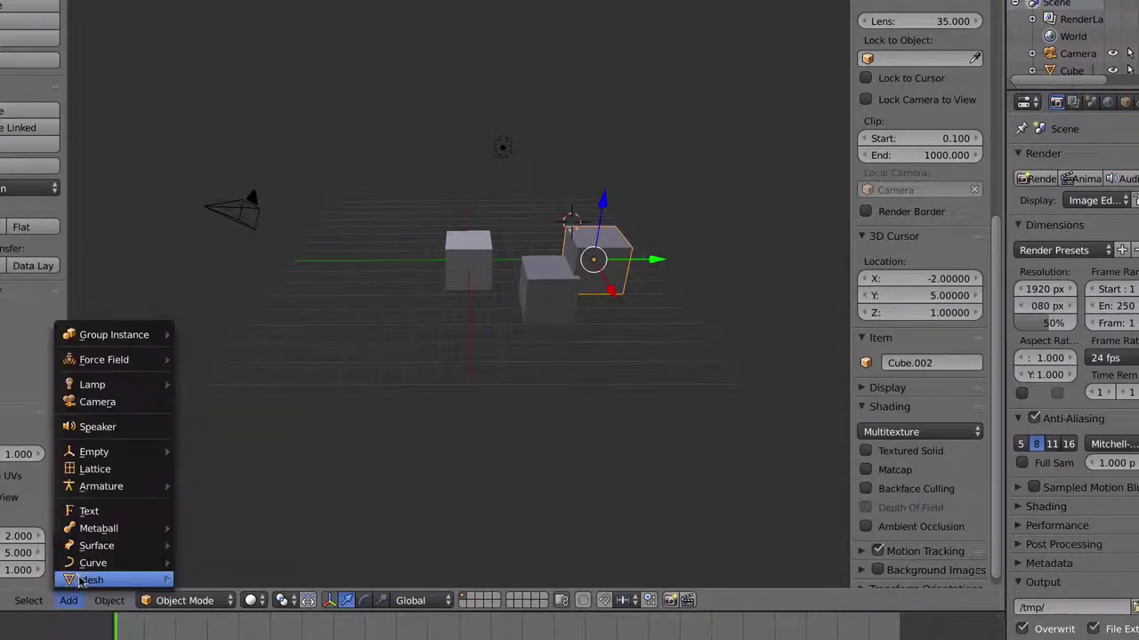
{"action": "mouse_move", "coordinate": [93, 580]}
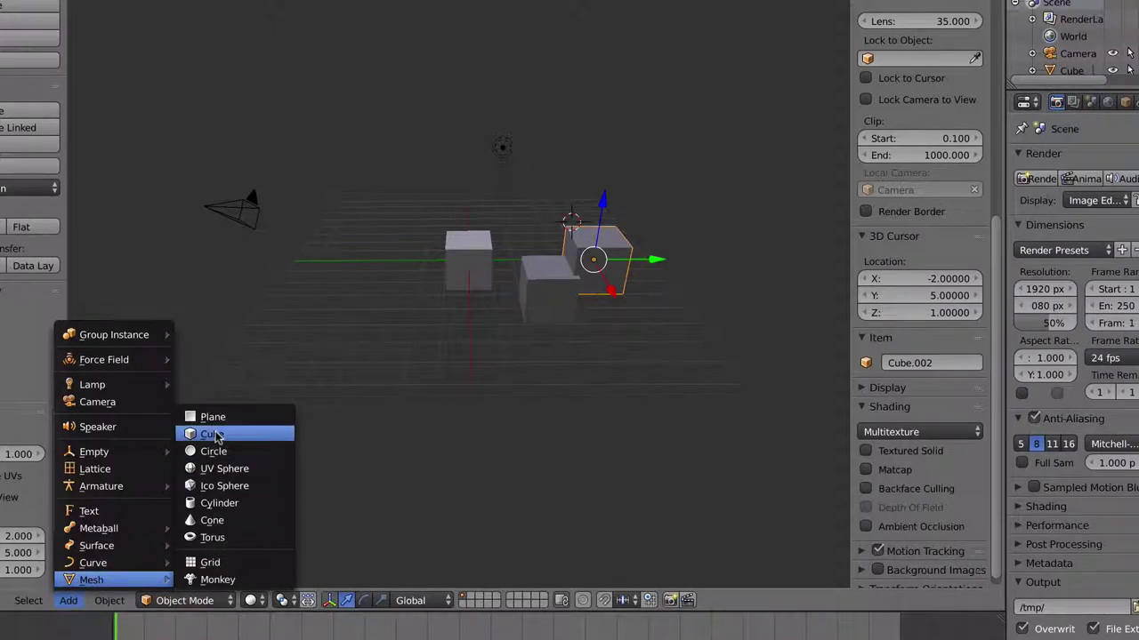
- Add a fourth cube at X -2, Y 5, Z 1 and view the cubes from above
{"action": "left_click", "coordinate": [216, 436]}
{"action": "mouse_move", "coordinate": [302, 357]}
{"action": "middle_mouse_down"}
{"action": "mouse_move", "coordinate": [186, 356]}
{"action": "mouse_move", "coordinate": [180, 381]}
{"action": "mouse_move", "coordinate": [275, 391]}
{"action": "mouse_move", "coordinate": [285, 409]}
{"action": "mouse_move", "coordinate": [315, 350]}
{"action": "mouse_move", "coordinate": [341, 332]}
{"action": "mouse_move", "coordinate": [287, 358]}
{"action": "mouse_move", "coordinate": [238, 353]}
{"action": "middle_mouse_up"}
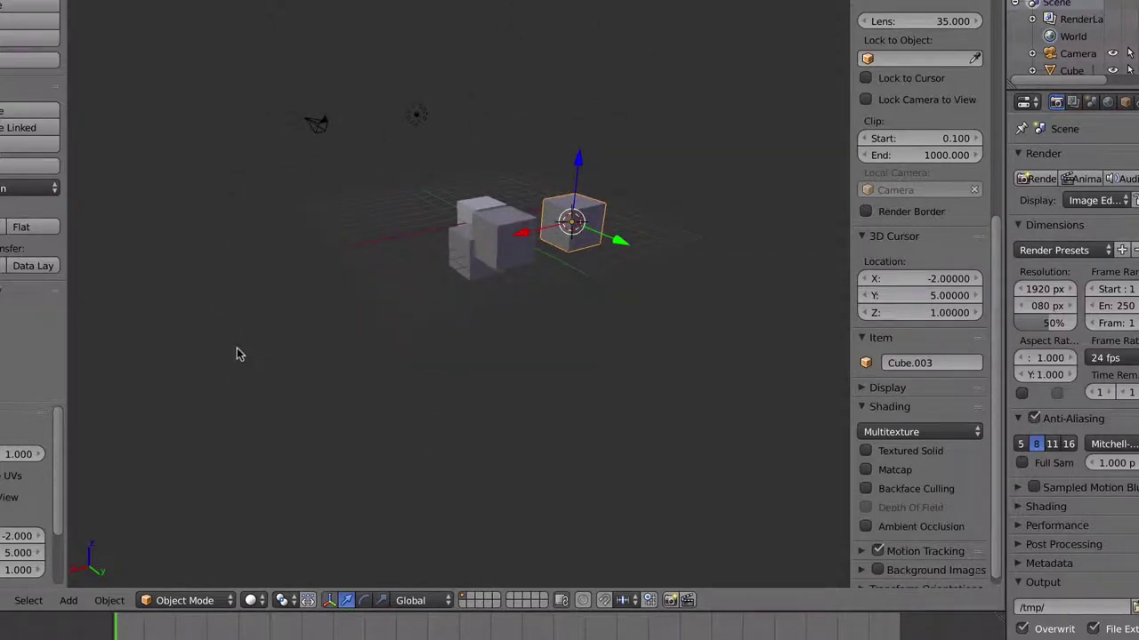
{"action": "scroll", "coordinate": [237, 353], "scroll_direction": "up", "scroll_amount": 1}
{"action": "scroll", "coordinate": [236, 353], "scroll_direction": "up", "scroll_amount": 2}
{"action": "scroll", "coordinate": [237, 353], "scroll_direction": "up", "scroll_amount": 2}
- Place the 3D cursor on the top face of the left cube
{"action": "mouse_move", "coordinate": [292, 336]}
{"action": "middle_mouse_down"}
{"action": "mouse_move", "coordinate": [201, 392]}
{"action": "mouse_move", "coordinate": [752, 557]}
{"action": "middle_mouse_up"}
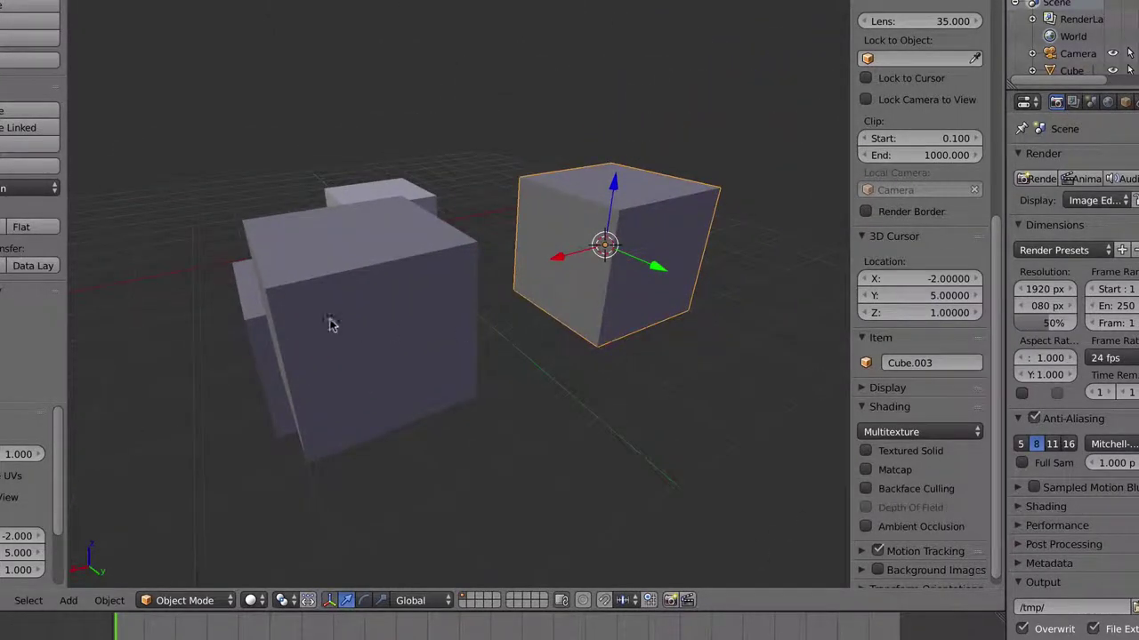
{"action": "left_click", "coordinate": [358, 330]}
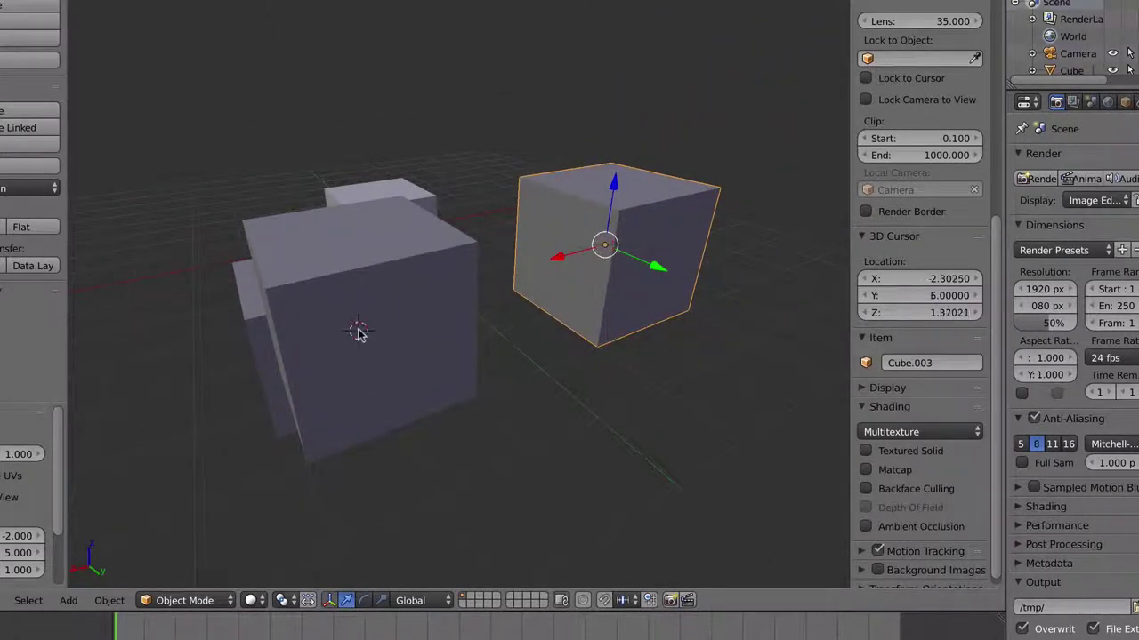
{"action": "left_click", "coordinate": [341, 242]}
{"action": "mouse_move", "coordinate": [341, 247]}
{"action": "middle_mouse_down", "text": "ctrl"}
{"action": "mouse_move", "coordinate": [399, 294]}
{"action": "mouse_move", "coordinate": [397, 210]}
{"action": "middle_mouse_up", "text": "ctrl"}
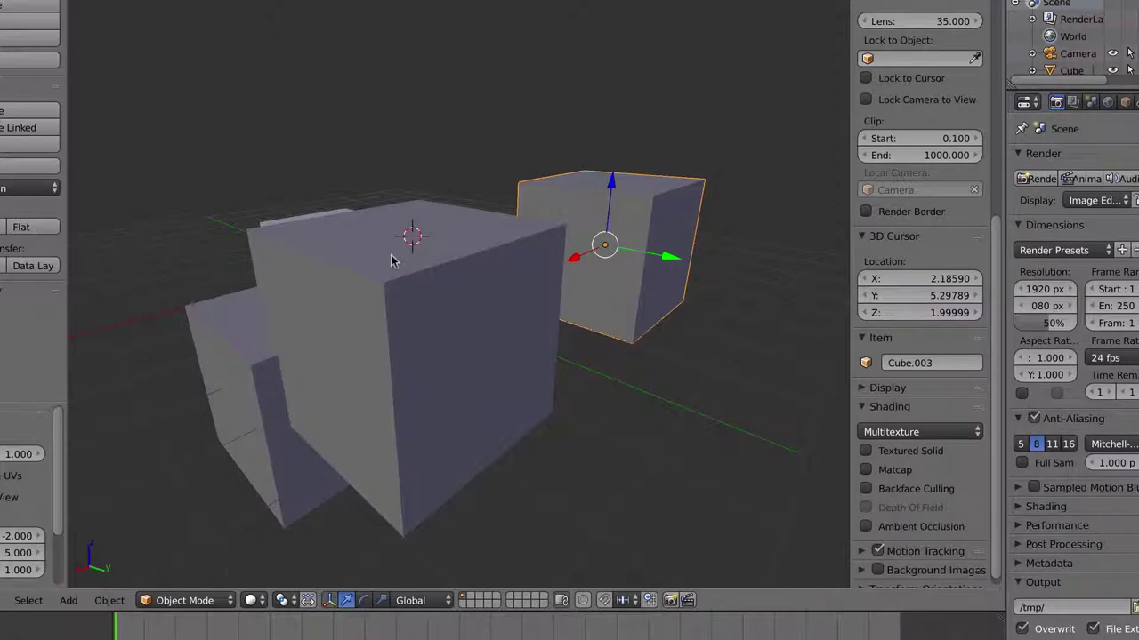
- Place the 3D cursor on the front cube's faces from several angles, nearing the corner
{"action": "left_click", "coordinate": [466, 347]}
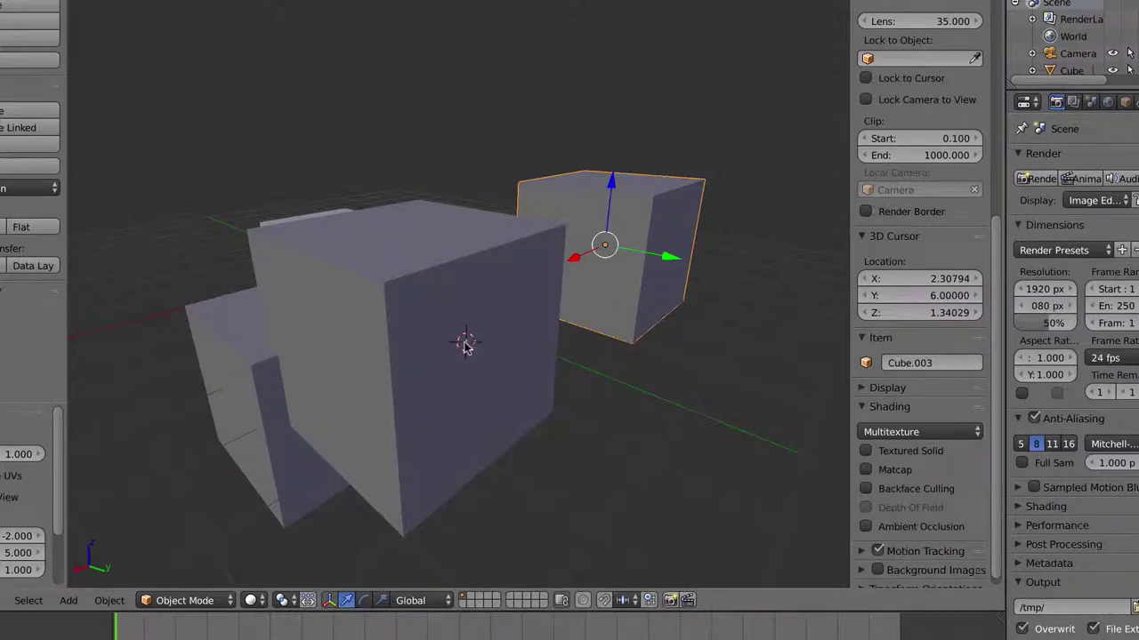
{"action": "mouse_move", "coordinate": [466, 347]}
{"action": "middle_mouse_down"}
{"action": "mouse_move", "coordinate": [488, 333]}
{"action": "mouse_move", "coordinate": [468, 326]}
{"action": "middle_mouse_up"}
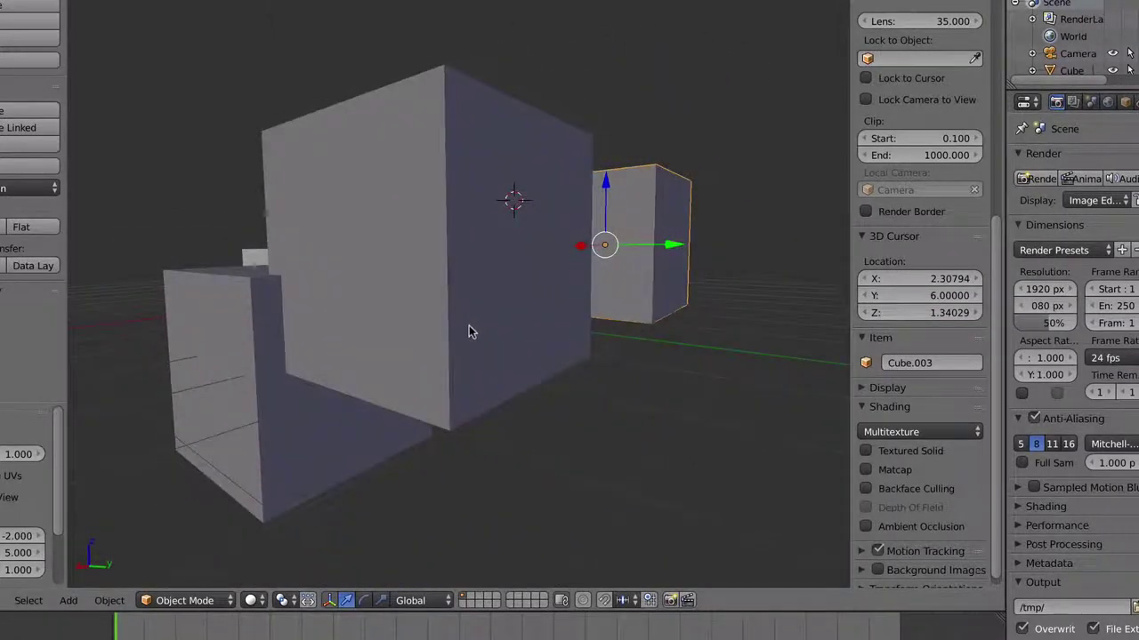
{"action": "left_click", "coordinate": [447, 266]}
{"action": "mouse_move", "coordinate": [447, 266]}
{"action": "middle_mouse_down"}
{"action": "mouse_move", "coordinate": [483, 338]}
{"action": "mouse_move", "coordinate": [505, 341]}
{"action": "mouse_move", "coordinate": [506, 356]}
{"action": "mouse_move", "coordinate": [534, 340]}
{"action": "middle_mouse_up"}
{"action": "left_click", "coordinate": [590, 336]}
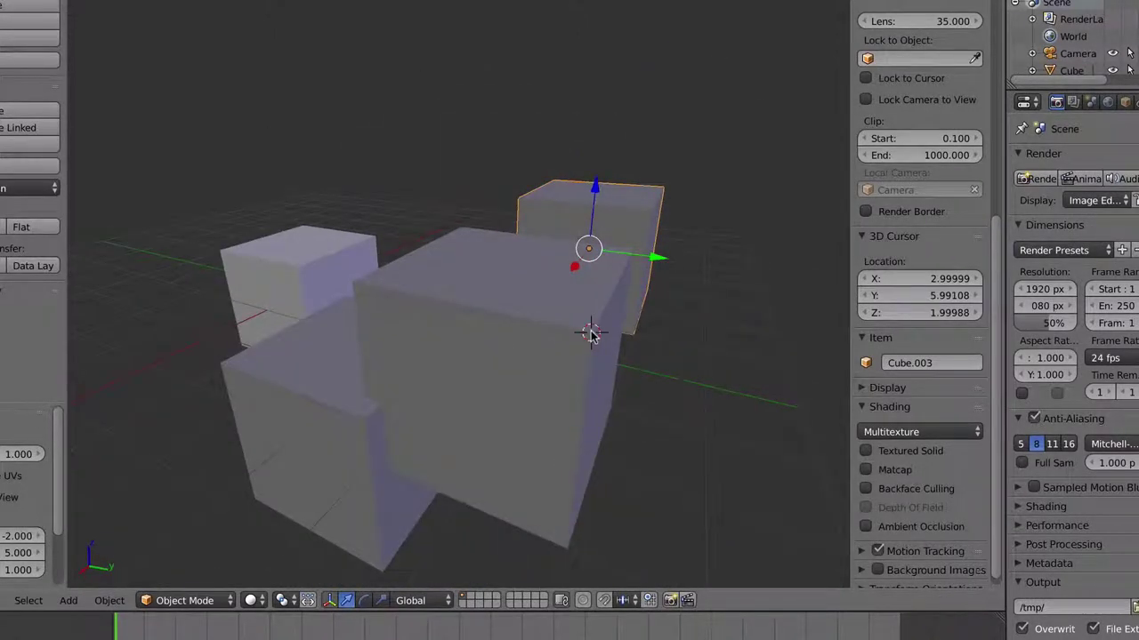
{"action": "middle_click_drag", "start_coordinate": [567, 386], "coordinate": [554, 392]}
- Zoom in and set the 3D cursor on the cube's top corner at about X 3, Y 6, Z 2
{"action": "scroll", "coordinate": [553, 392], "scroll_direction": "up", "scroll_amount": 3}
{"action": "scroll", "coordinate": [553, 392], "scroll_direction": "up", "scroll_amount": 2}
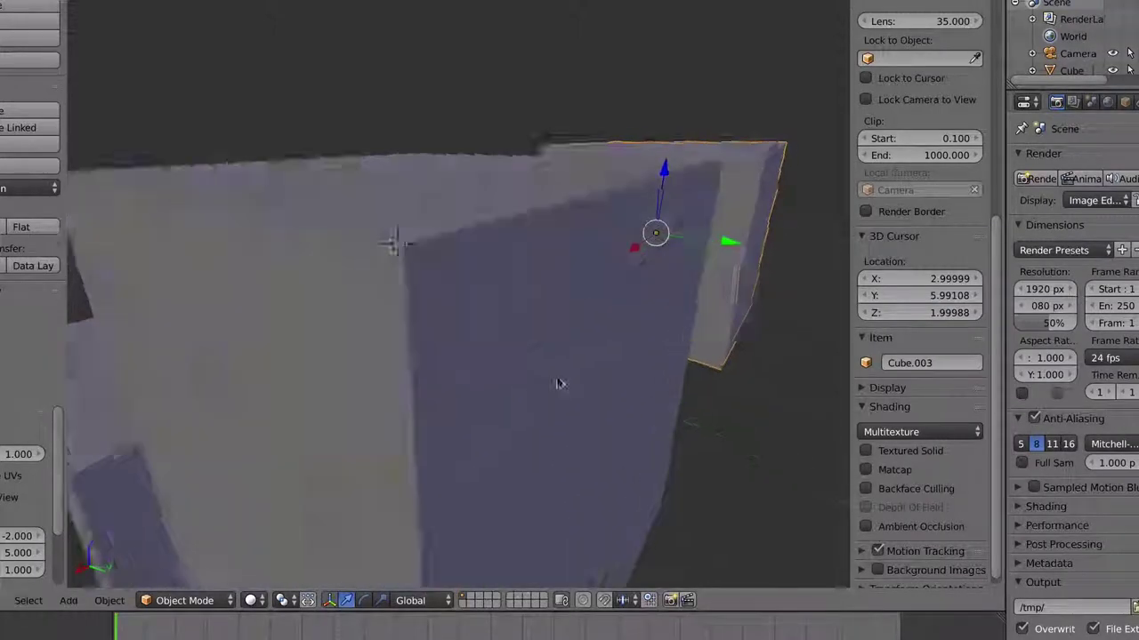
{"action": "scroll", "coordinate": [547, 388], "scroll_direction": "up", "scroll_amount": 2}
{"action": "scroll", "coordinate": [542, 383], "scroll_direction": "down", "scroll_amount": 2}
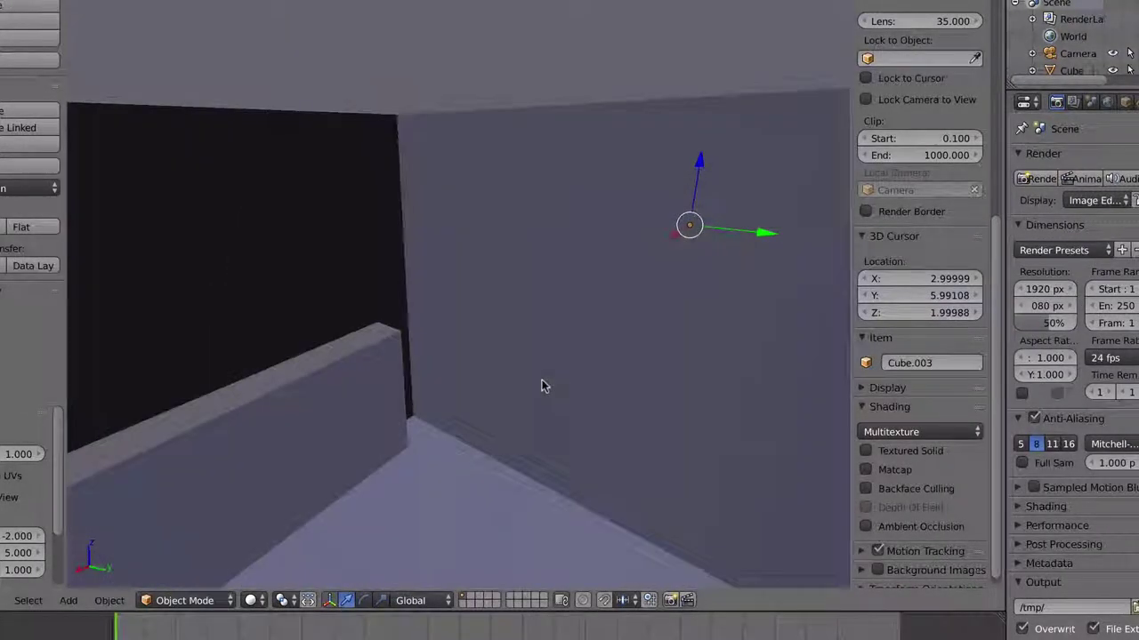
{"action": "scroll", "coordinate": [541, 381], "scroll_direction": "down", "scroll_amount": 2}
{"action": "left_click", "coordinate": [447, 382]}
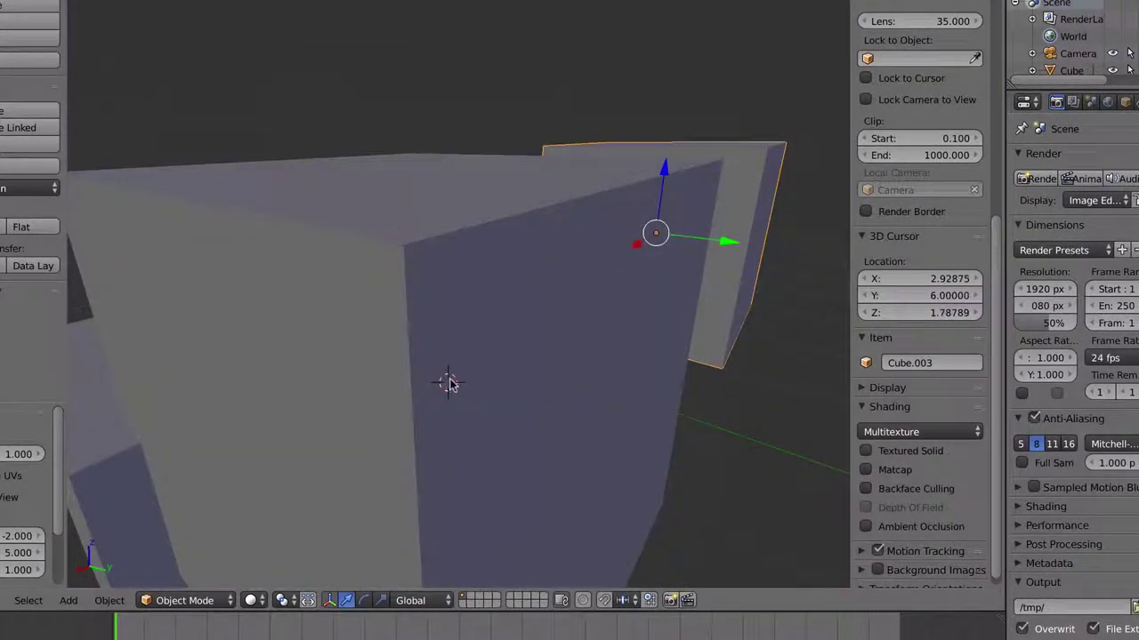
{"action": "left_click", "coordinate": [402, 246]}
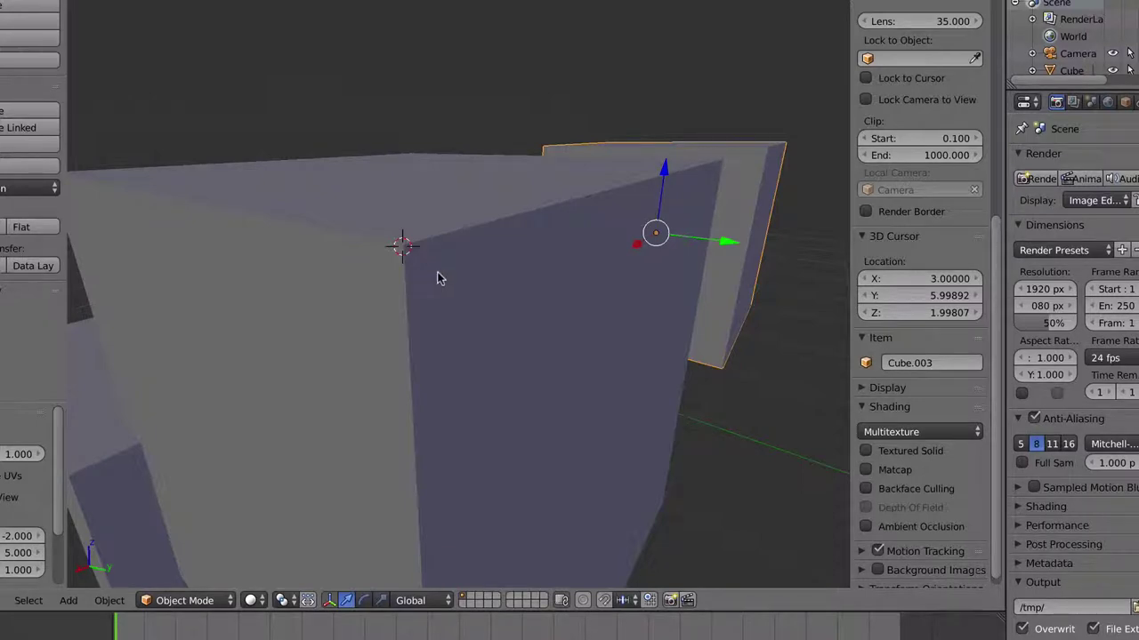
{"action": "scroll", "coordinate": [429, 370], "scroll_direction": "up", "scroll_amount": 2}
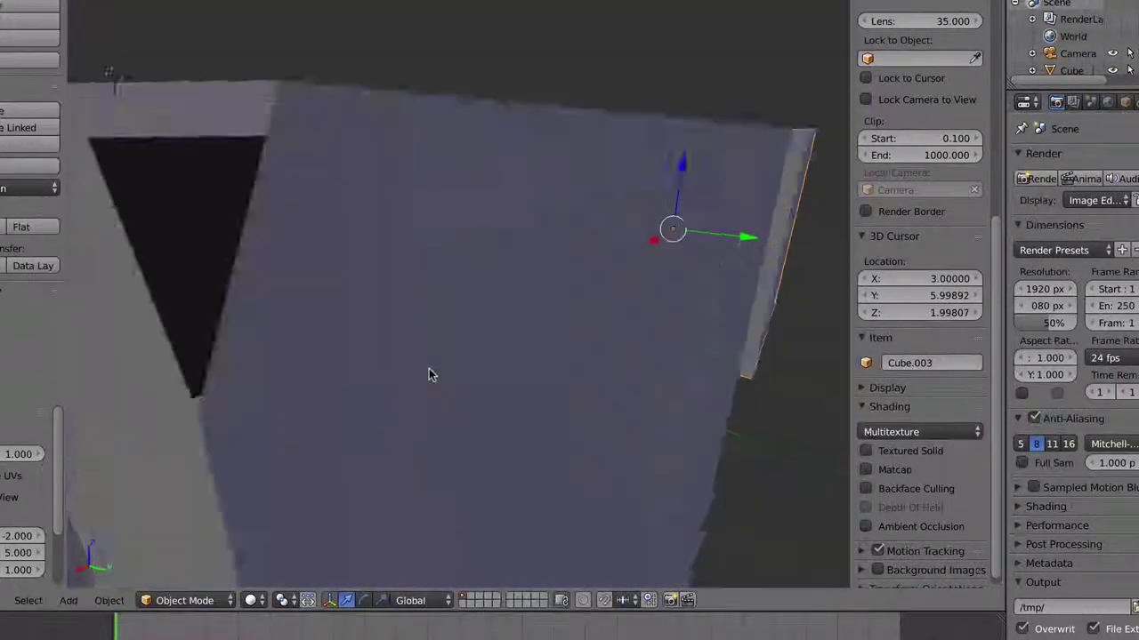